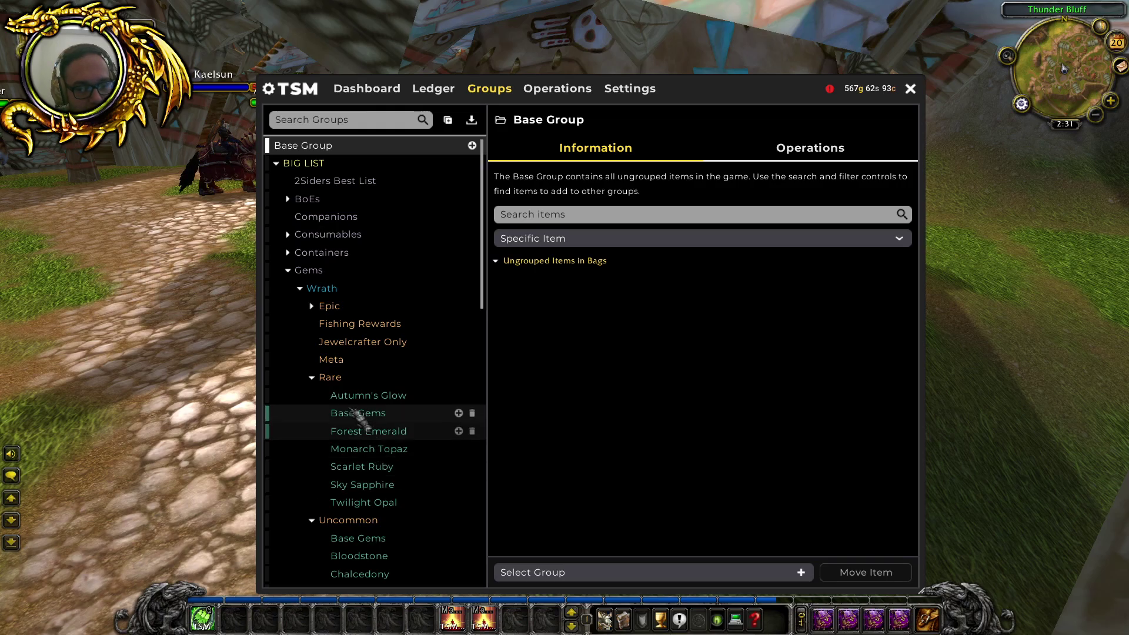
click(325, 382)
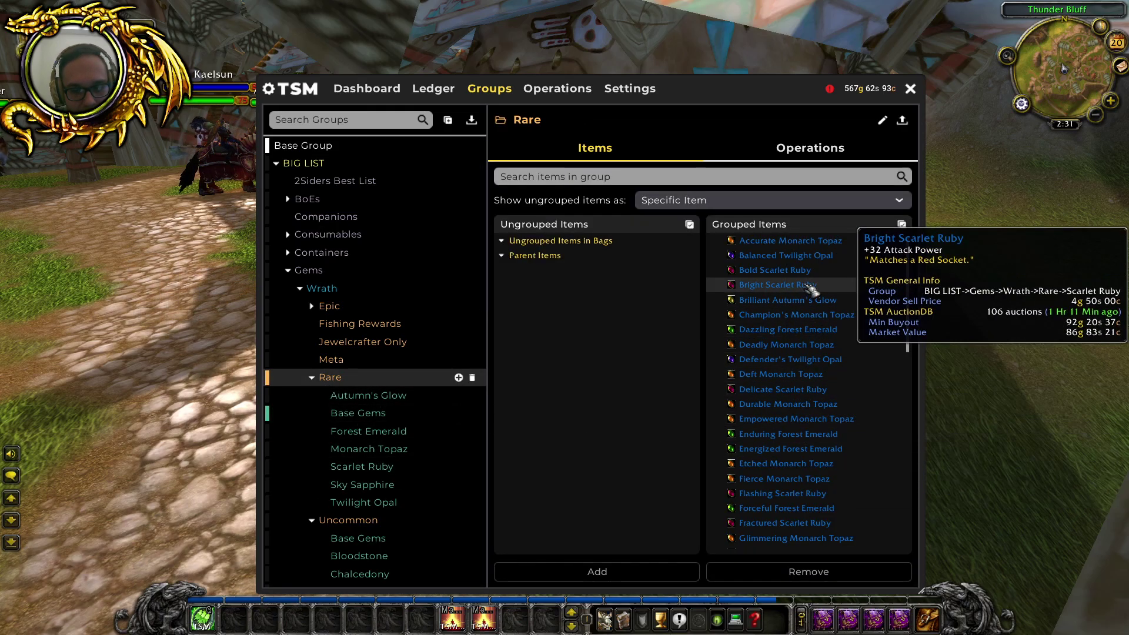
scroll(814, 303, down, 6)
scroll(823, 426, down, 8)
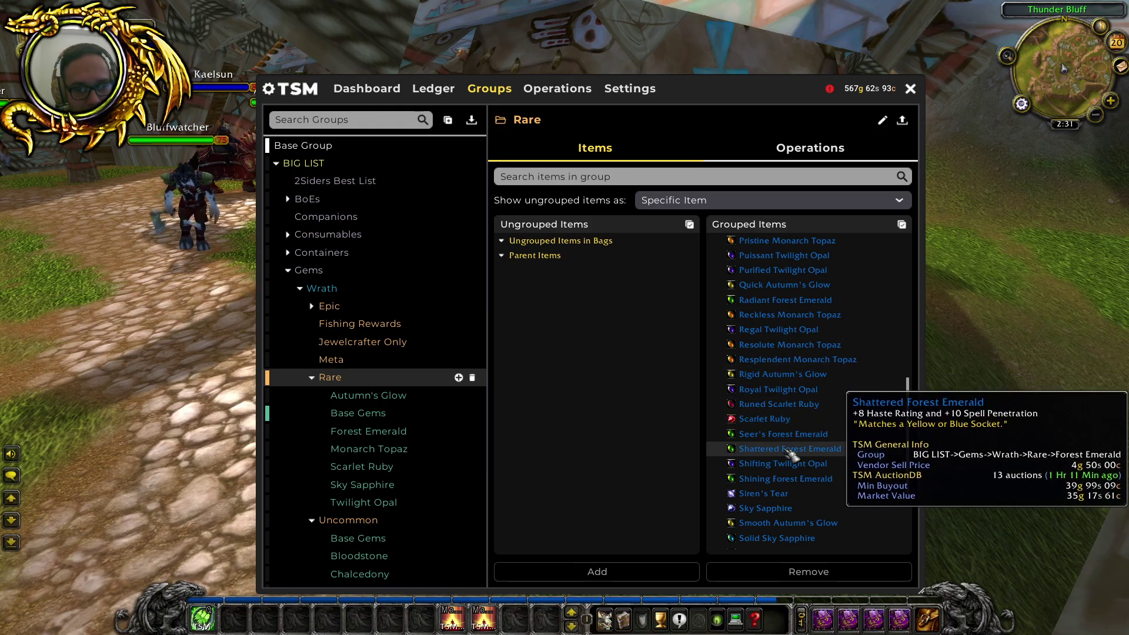
click(761, 419)
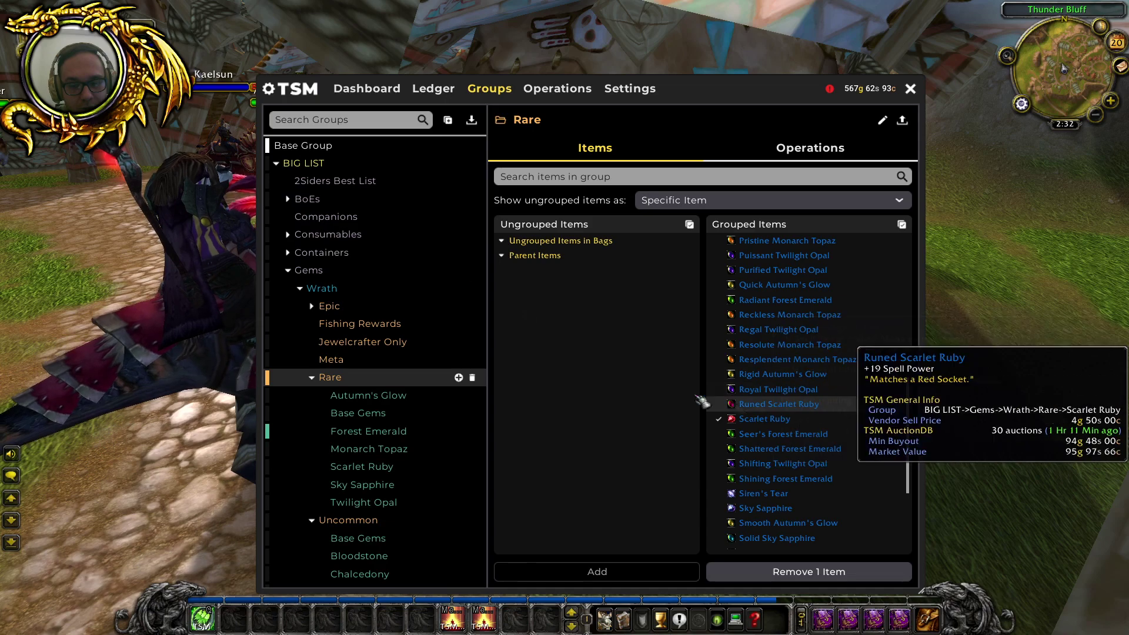
click(277, 165)
click(278, 165)
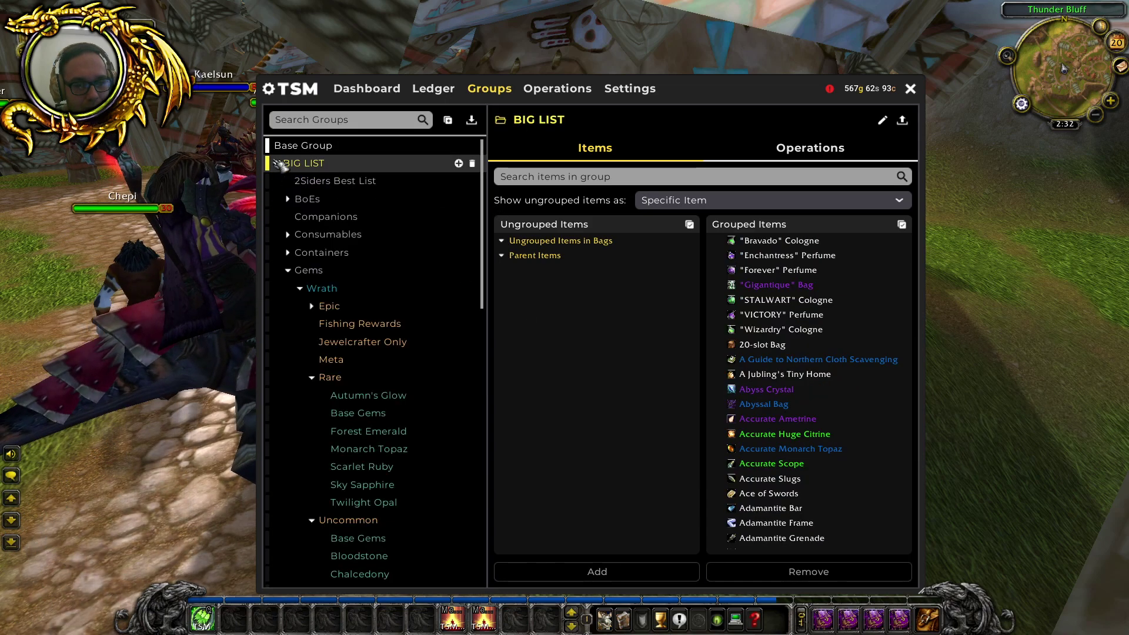
Remove Scarlet Ruby from the grouped items of the Rare gems group under Wrath.
click(380, 382)
scroll(823, 441, down, 4)
scroll(840, 447, down, 10)
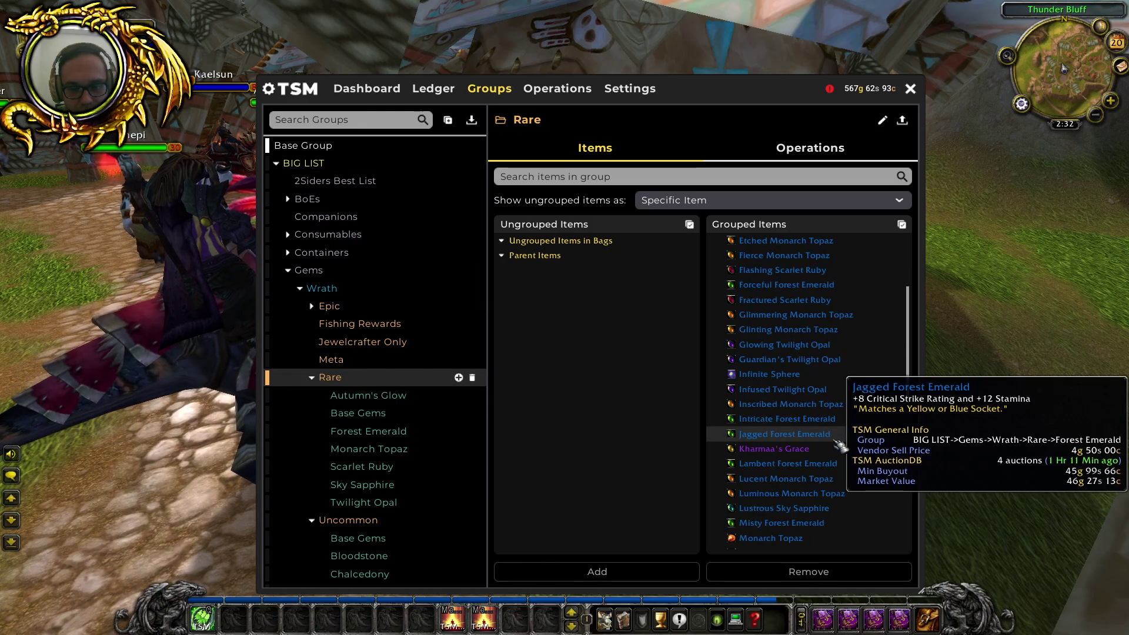
click(779, 420)
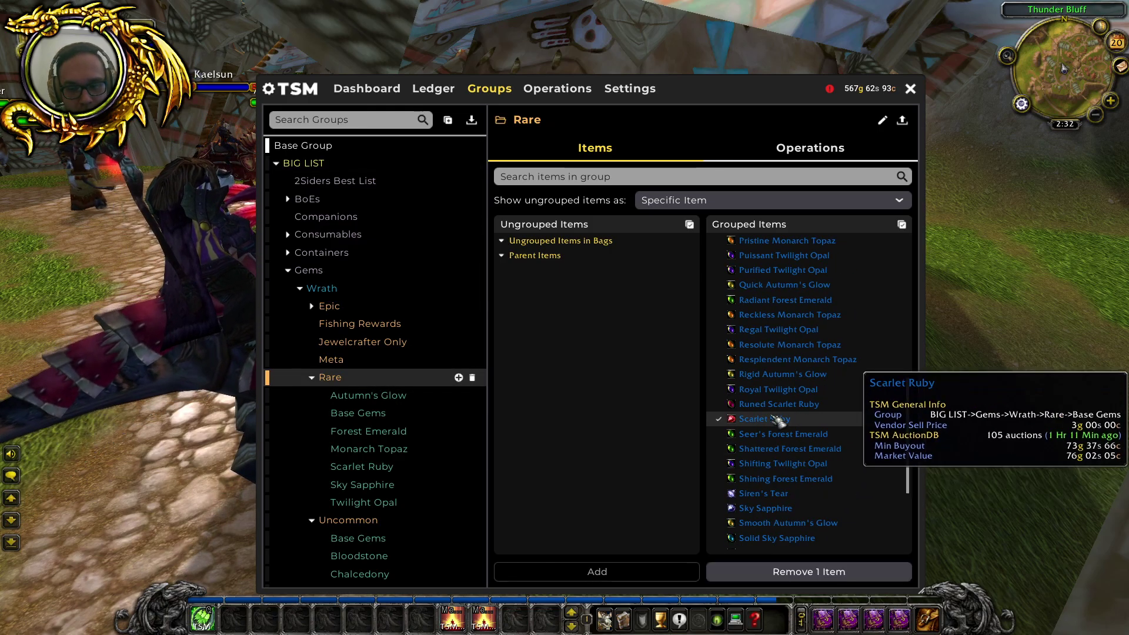
click(767, 573)
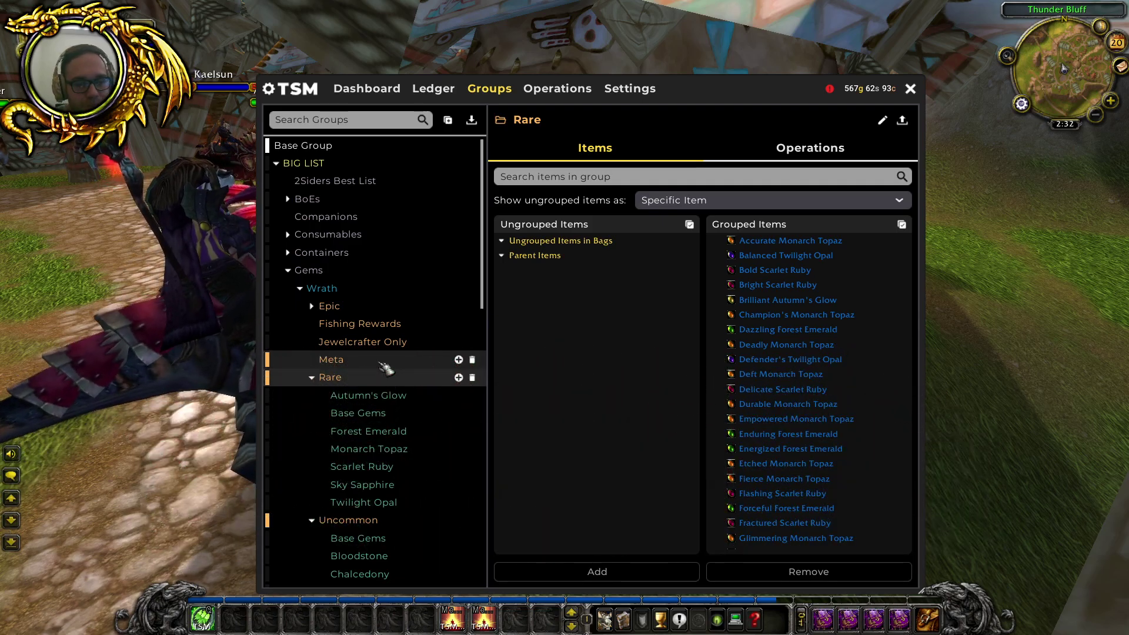
Move Sky Sapphire and Siren's Tear from the Rare gems group into the 2Siders Best List group.
scroll(821, 274, down, 10)
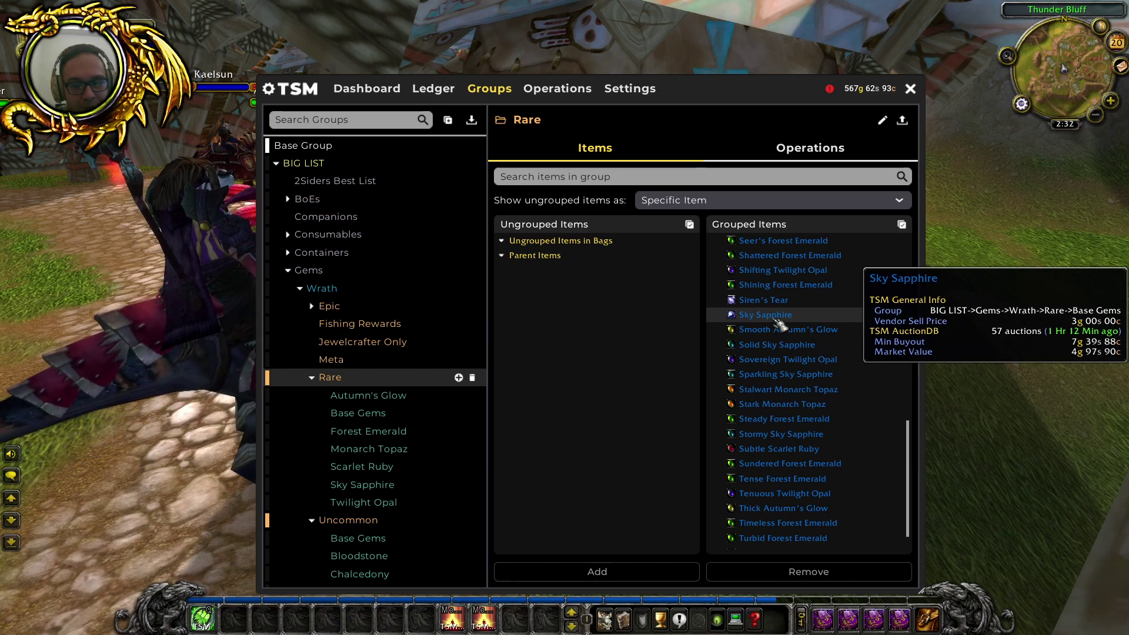
drag(783, 321, 389, 191)
scroll(834, 419, down, 8)
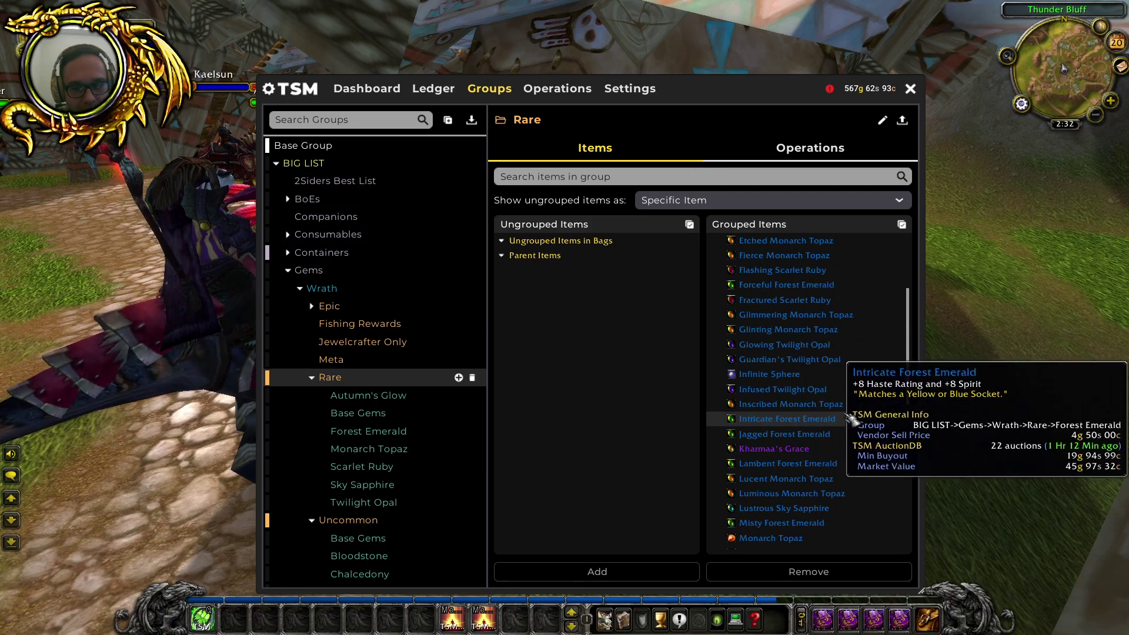
scroll(834, 419, down, 8)
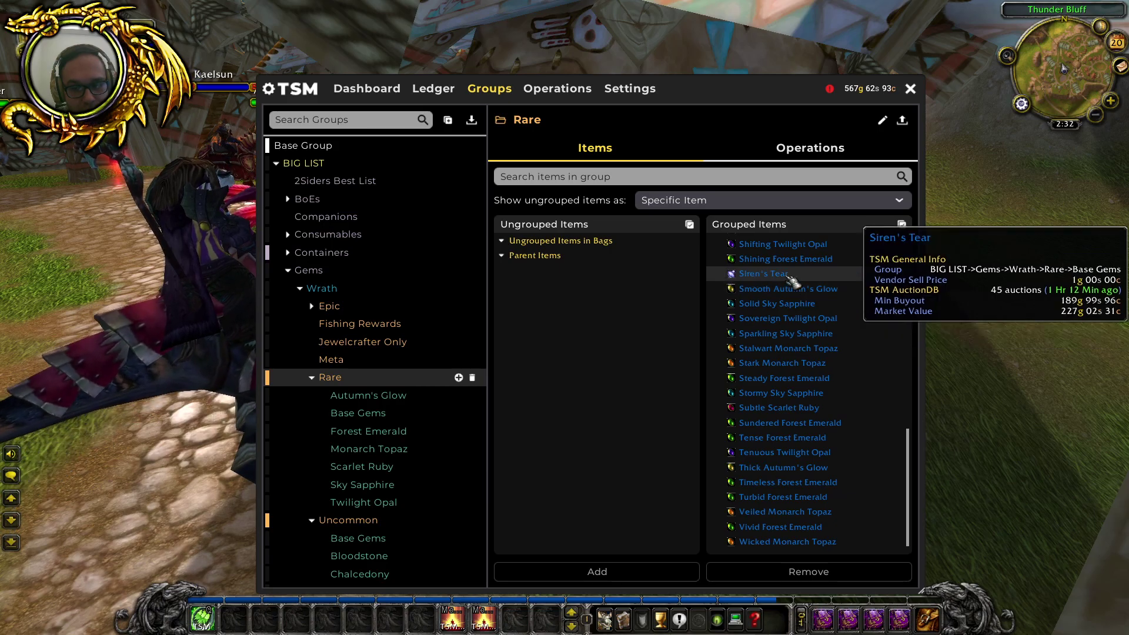
drag(764, 274, 360, 184)
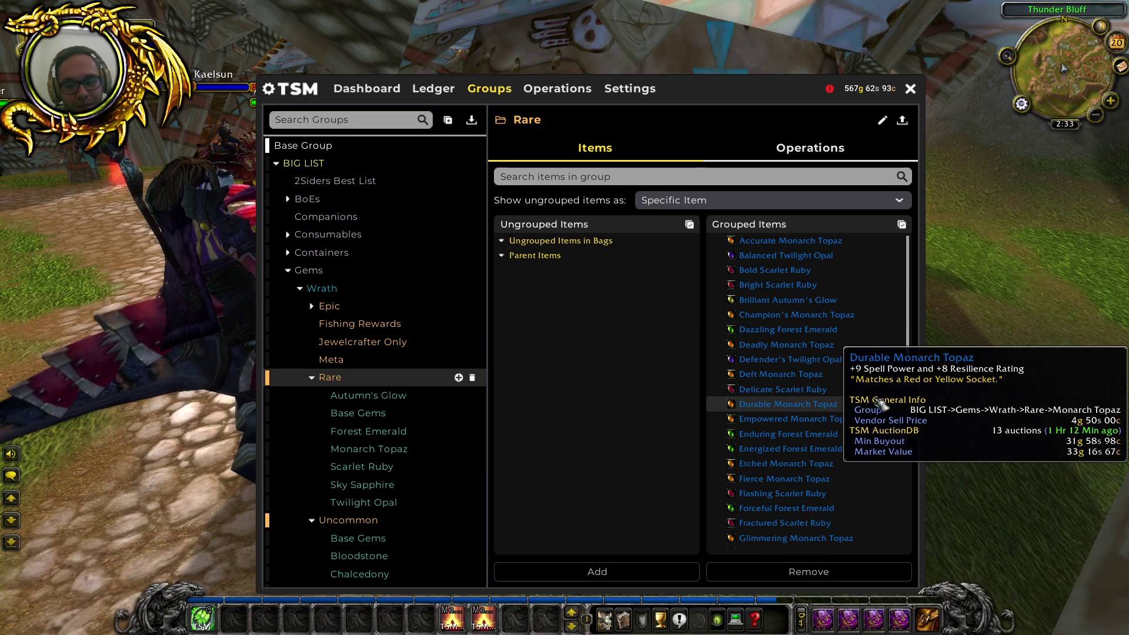
View the contents of the character's bags, leaving them closed again.
key(b)
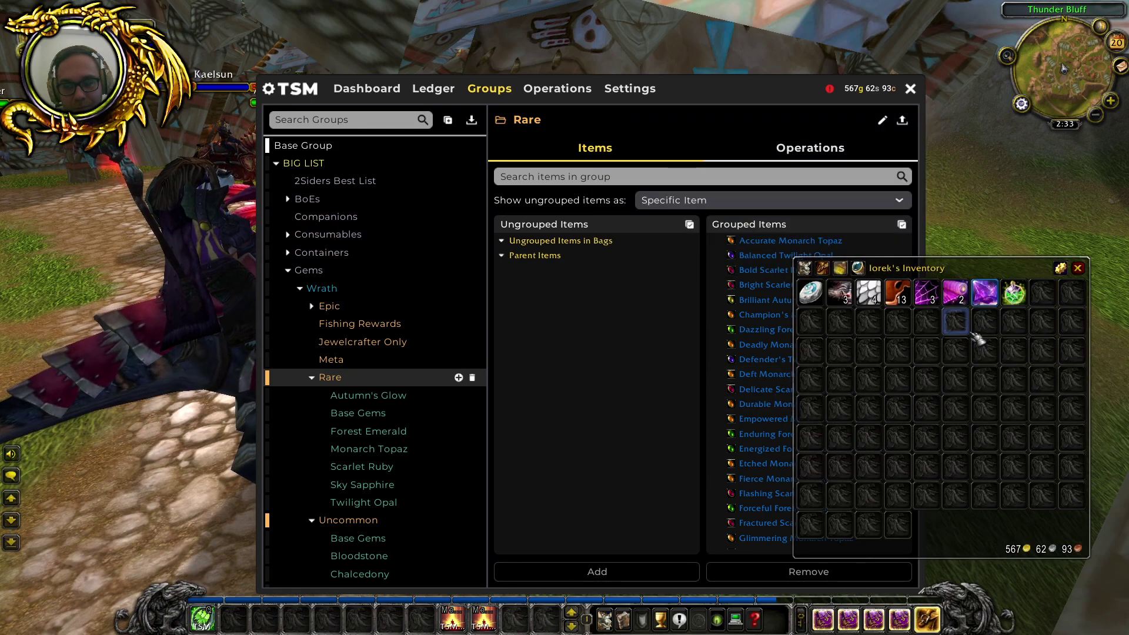
key(b)
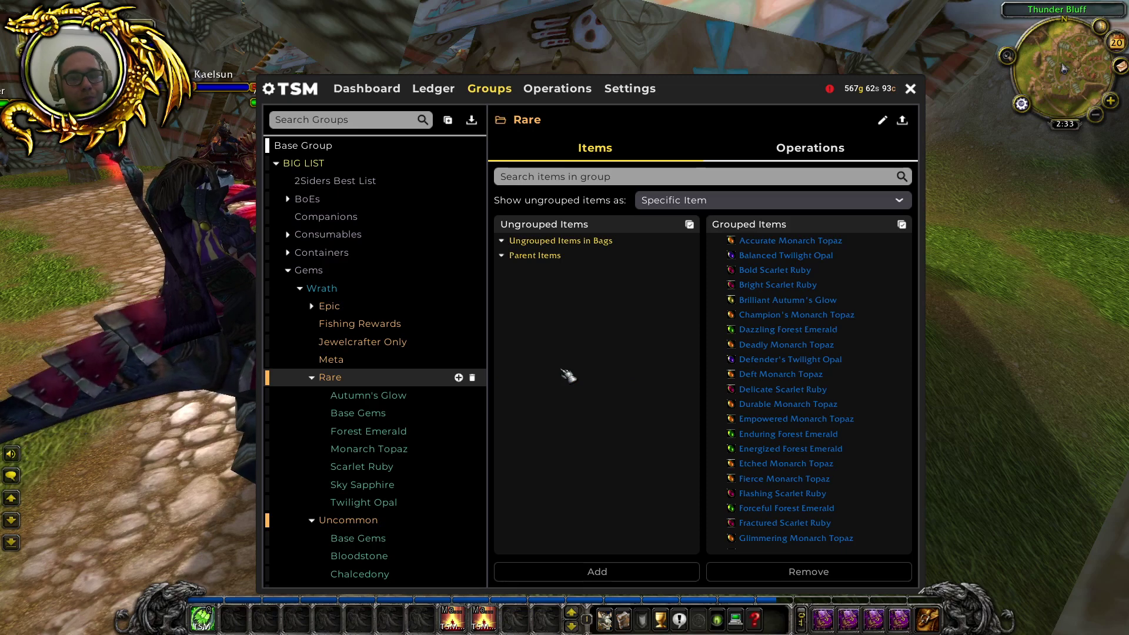
Collapse the BIG LIST group and delete the existing Imported Group.
double_click(330, 167)
click(389, 183)
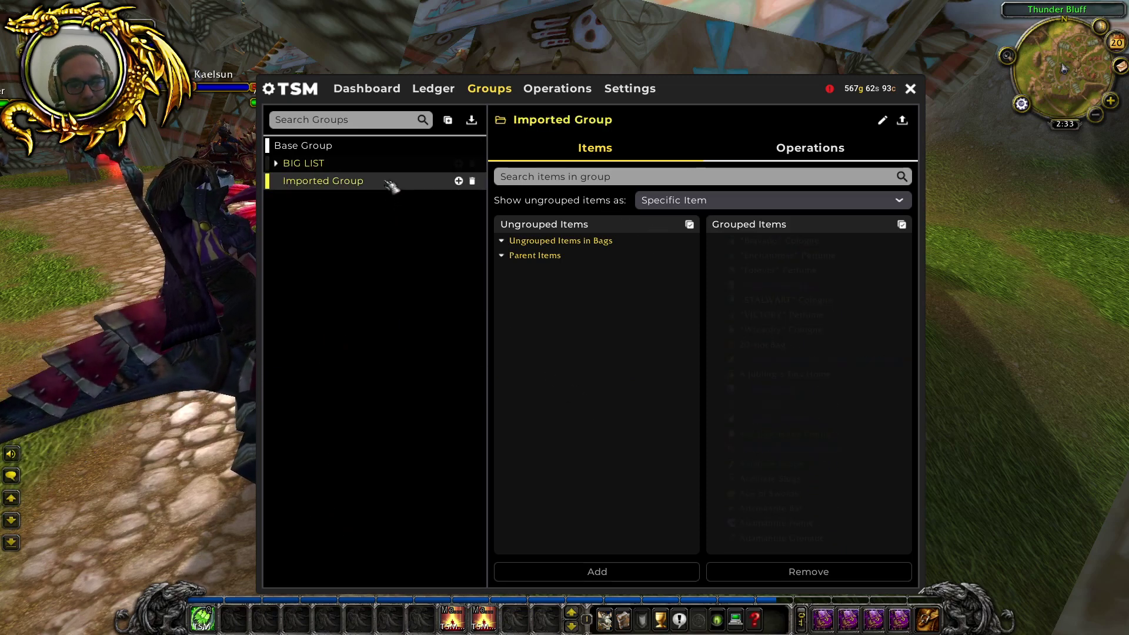
click(471, 181)
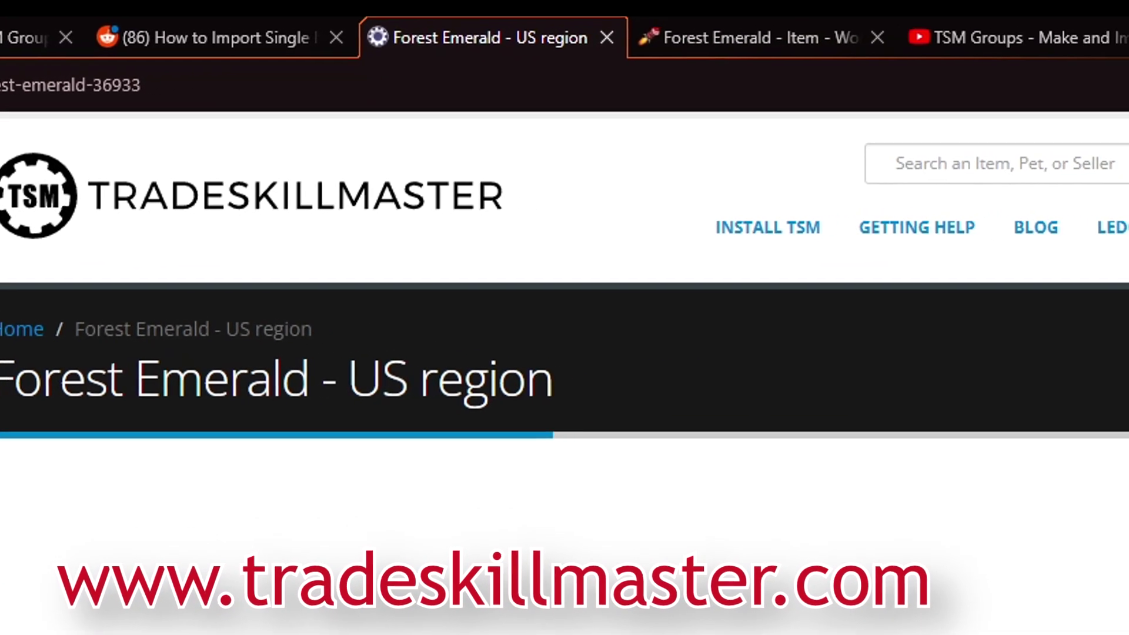
Switch to the TradeSkillMaster website, open the item page for "scarlet ruby" and select the item ID 36918 in its web address.
click(1067, 172)
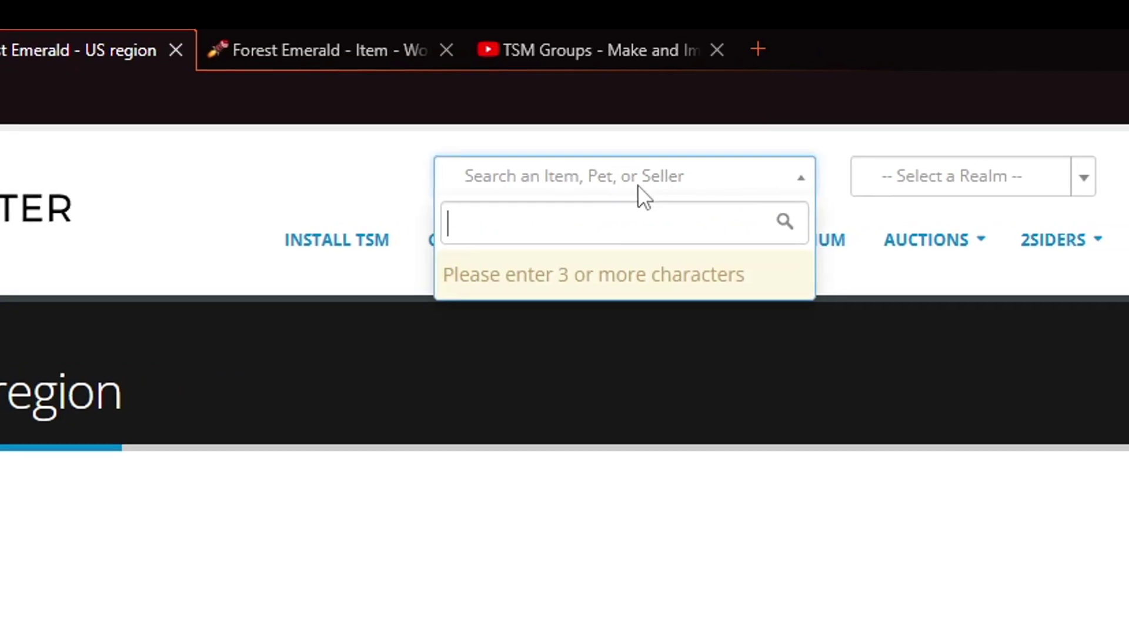
text(scarlet ruby)
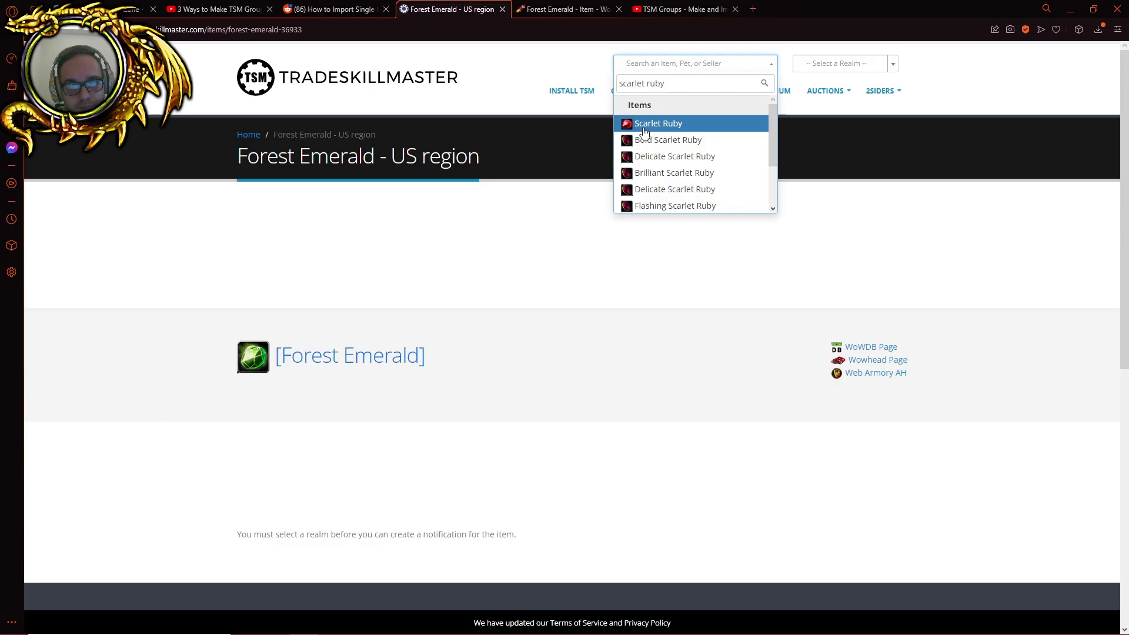
click(644, 126)
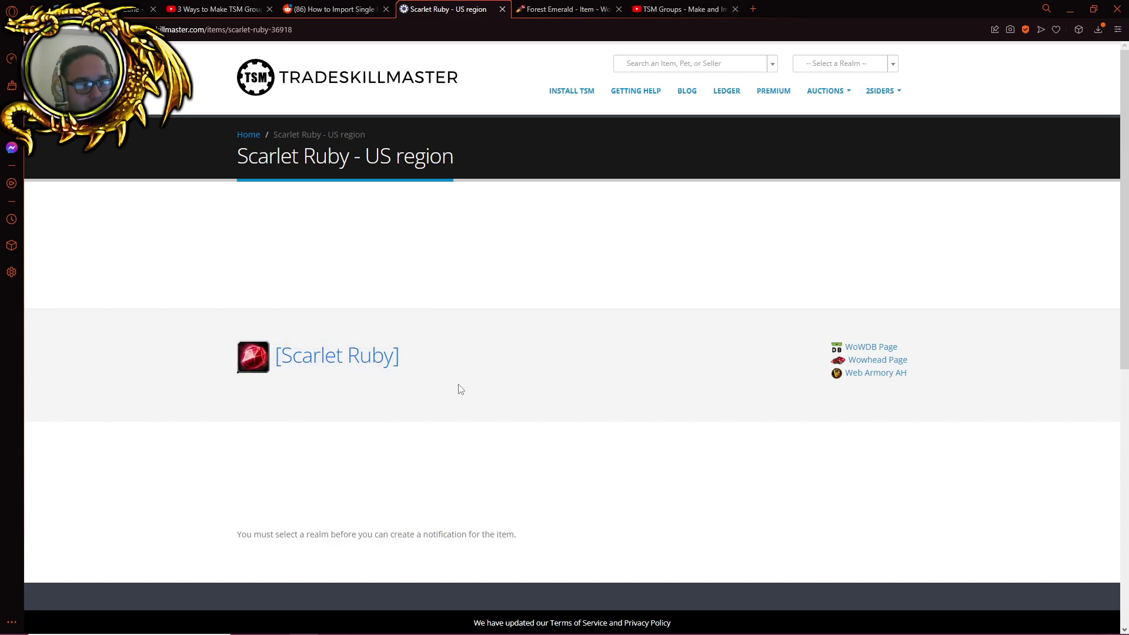
mouse_move(386, 355)
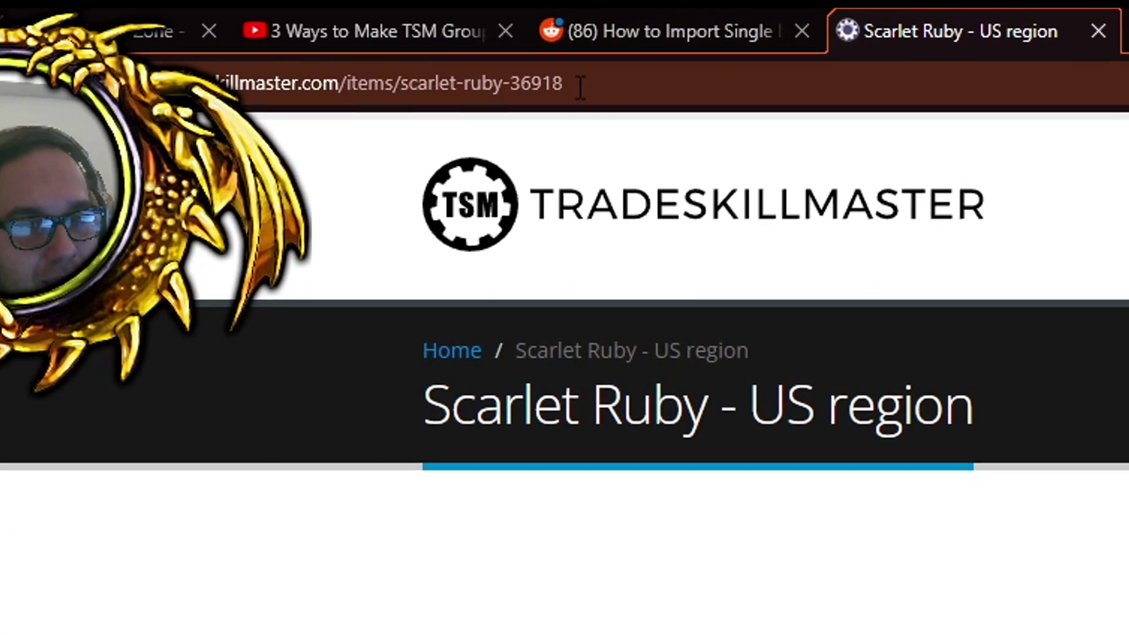
drag(598, 82, 554, 105)
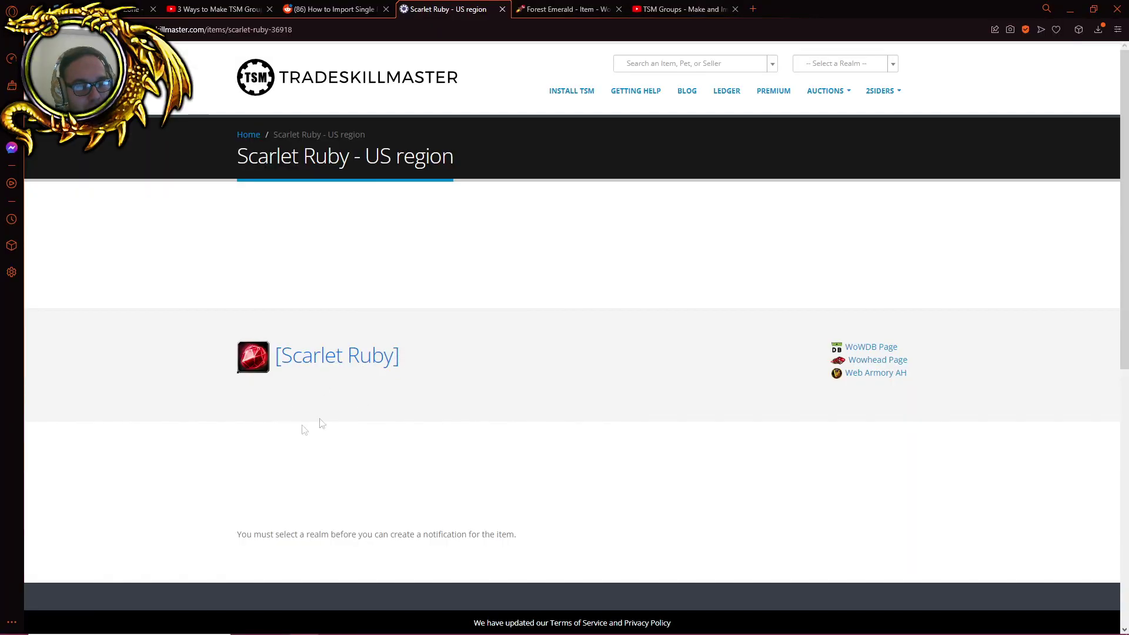
mouse_move(340, 381)
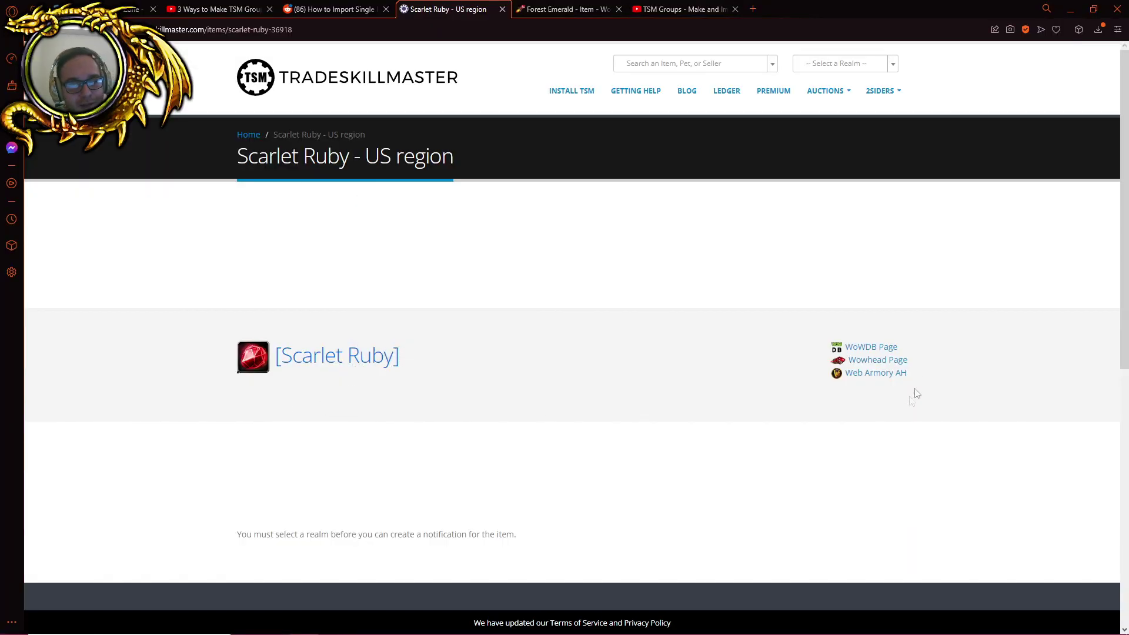
right_click(360, 364)
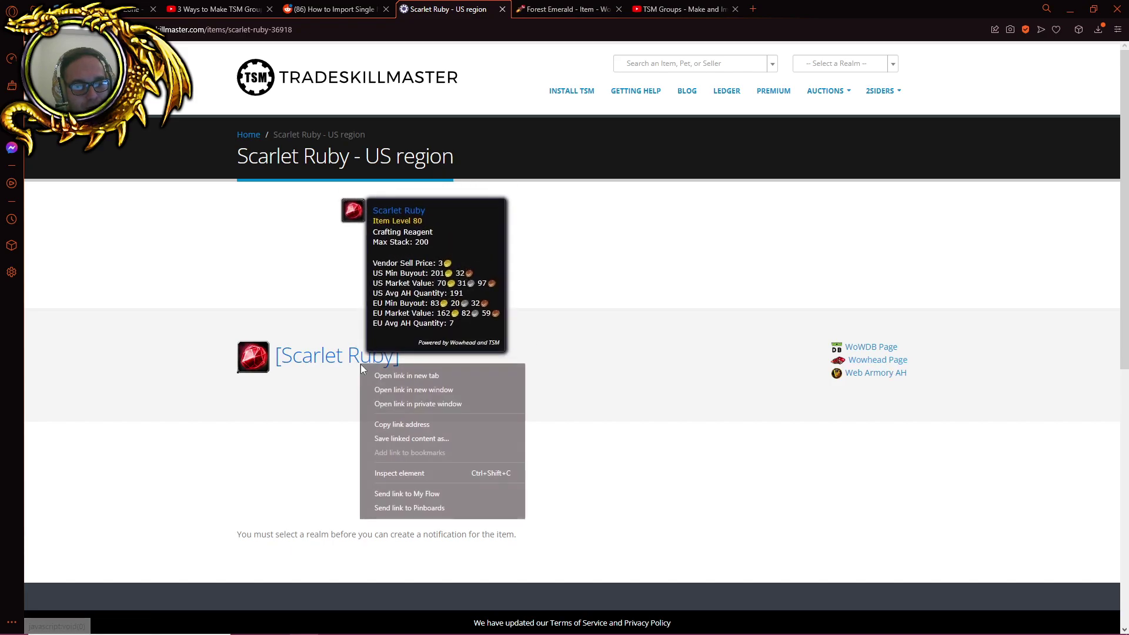
click(414, 478)
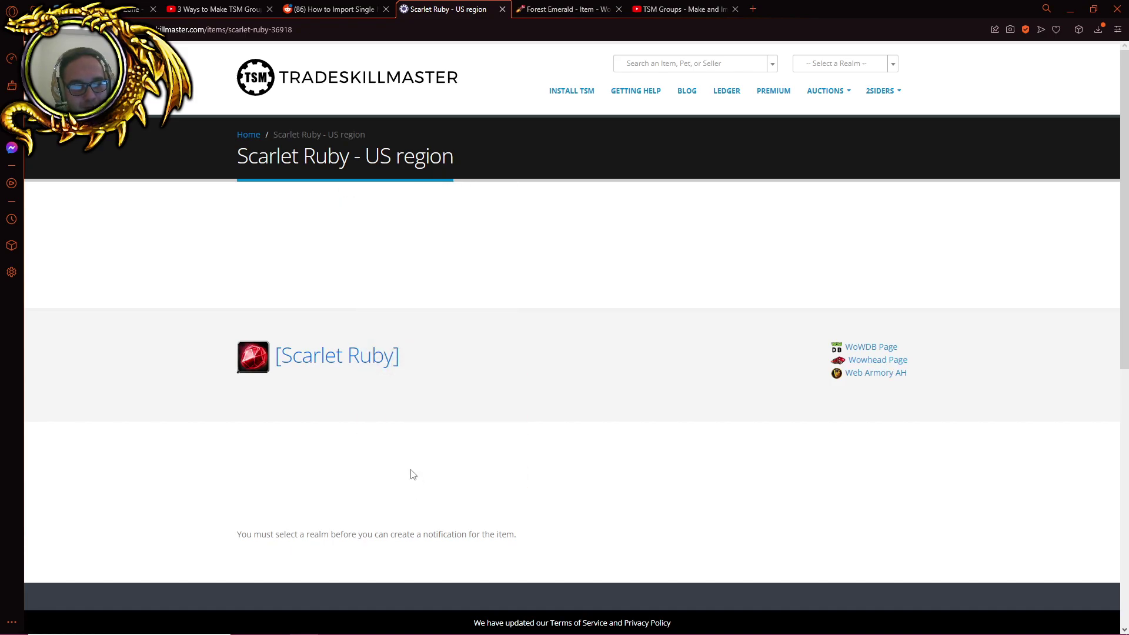
key(F12)
key(F12)
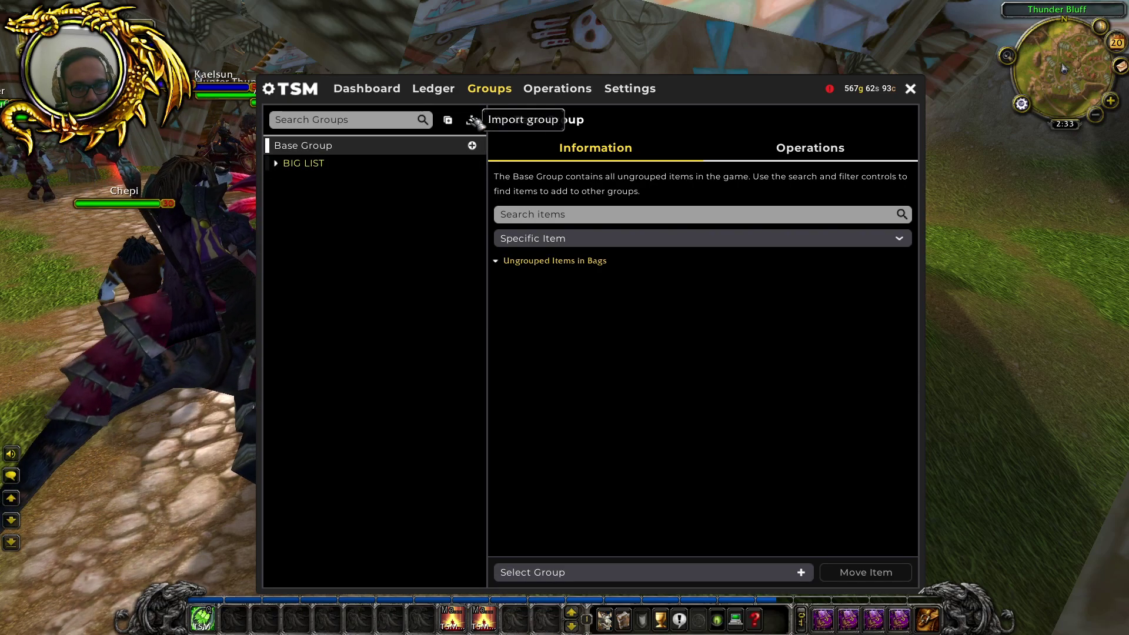
click(471, 120)
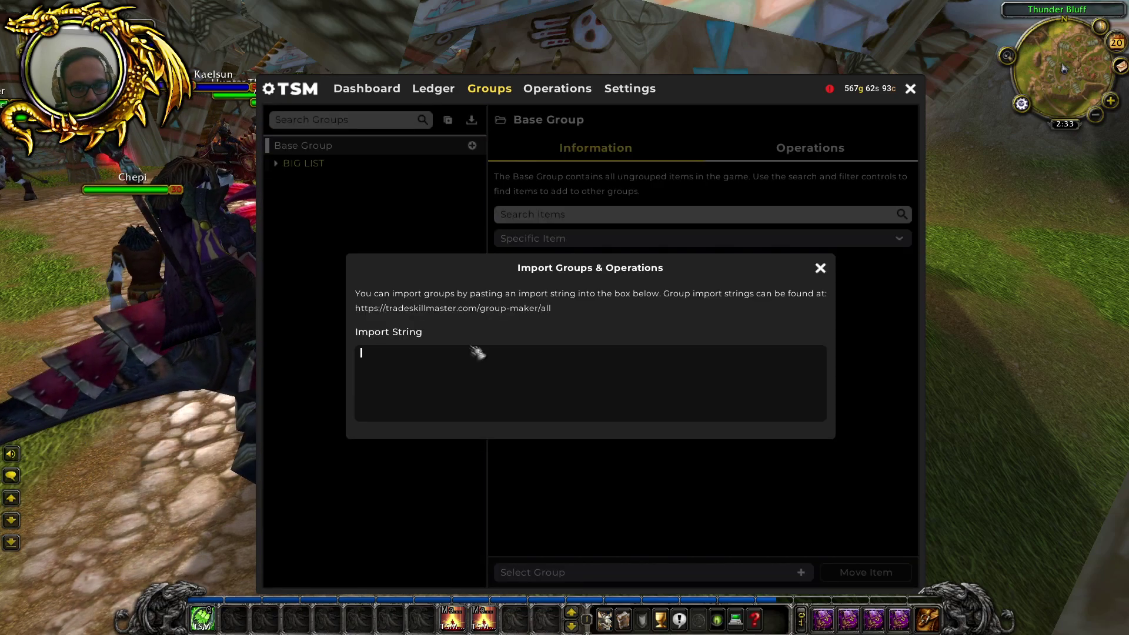
click(820, 269)
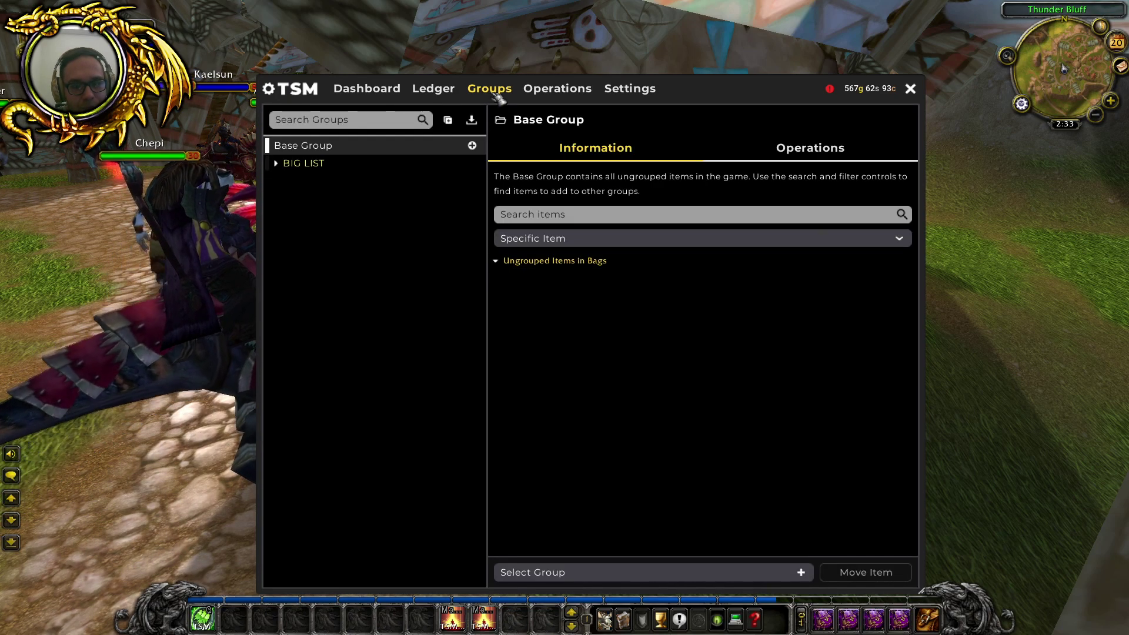
key(Escape)
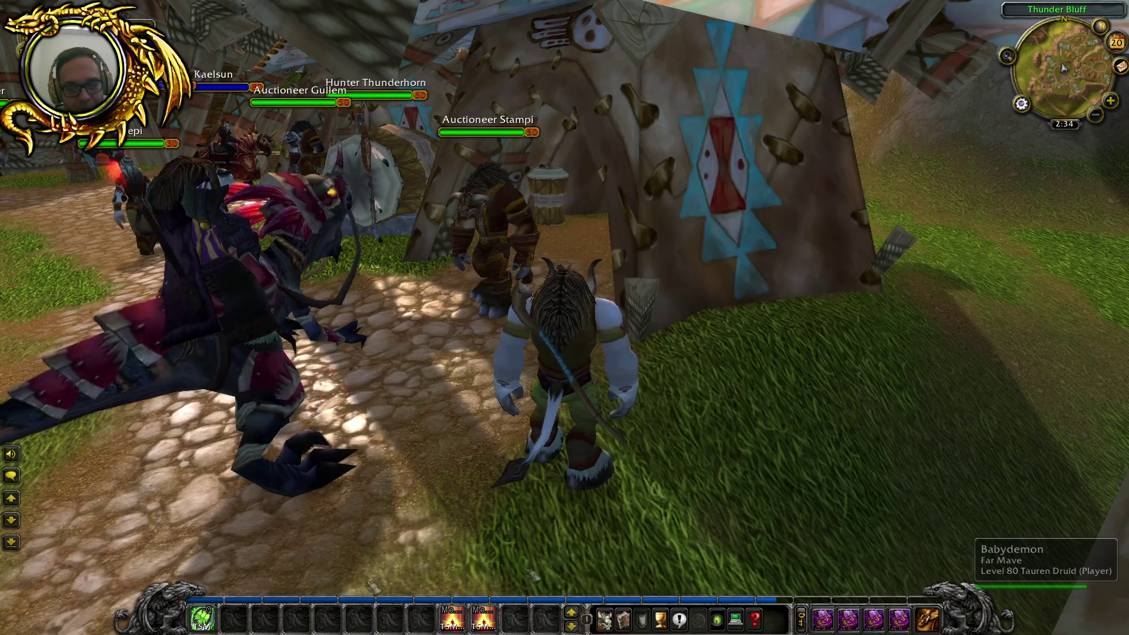
Open TSM in the game with the /tsm chat command and go to its Groups section.
key(Return)
text(/tsm)
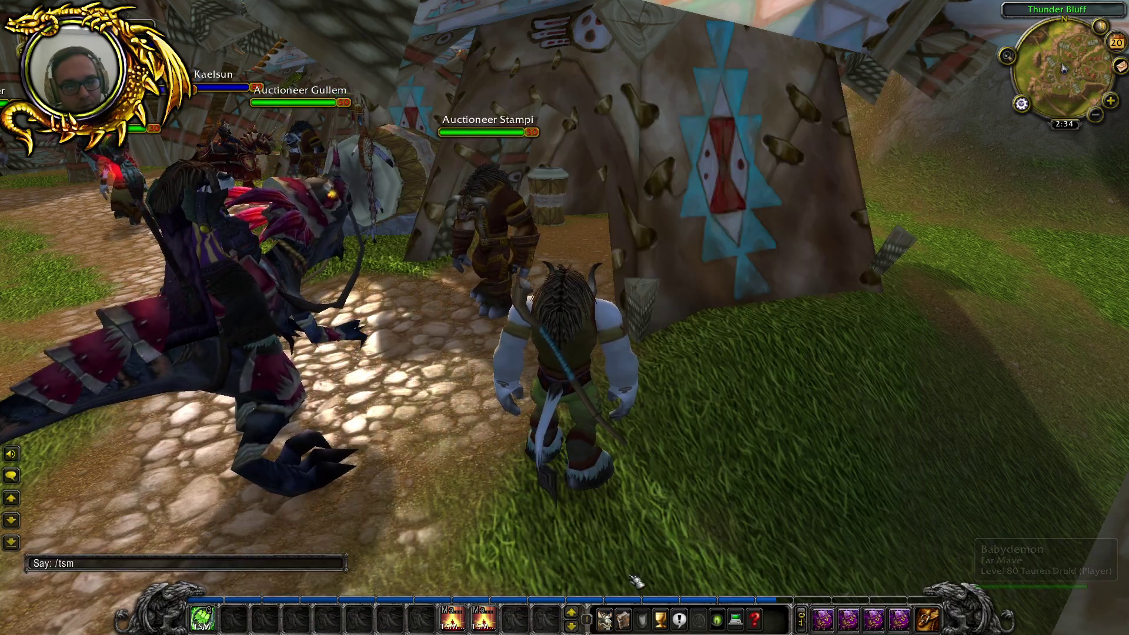
key(Return)
click(490, 88)
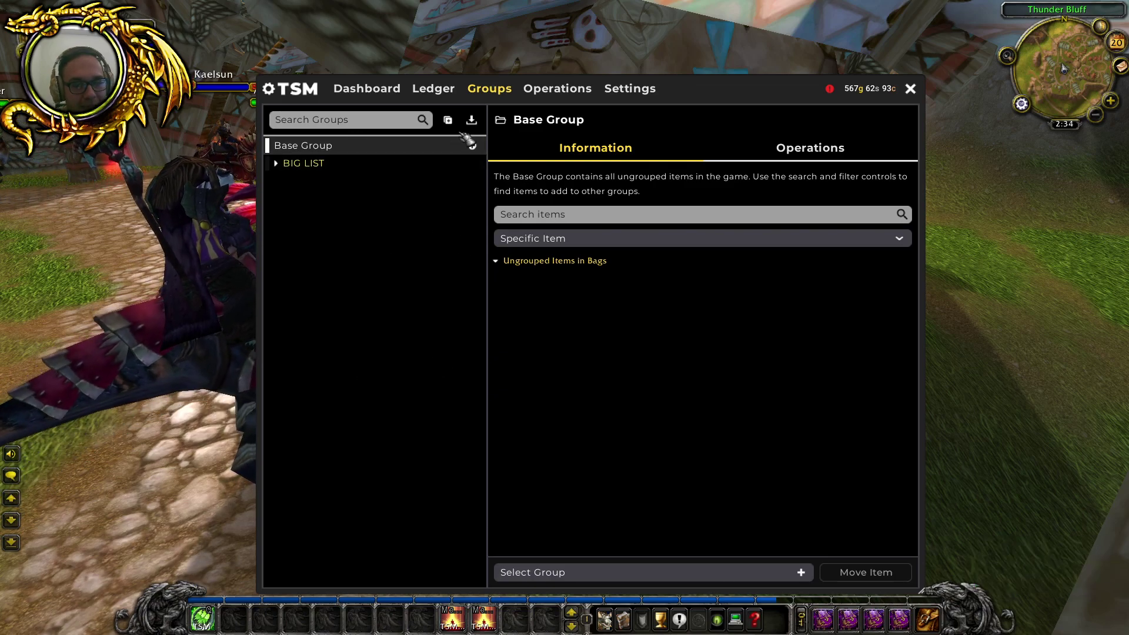
Import a new group by pasting the copied Scarlet Ruby item string as the import string.
click(470, 120)
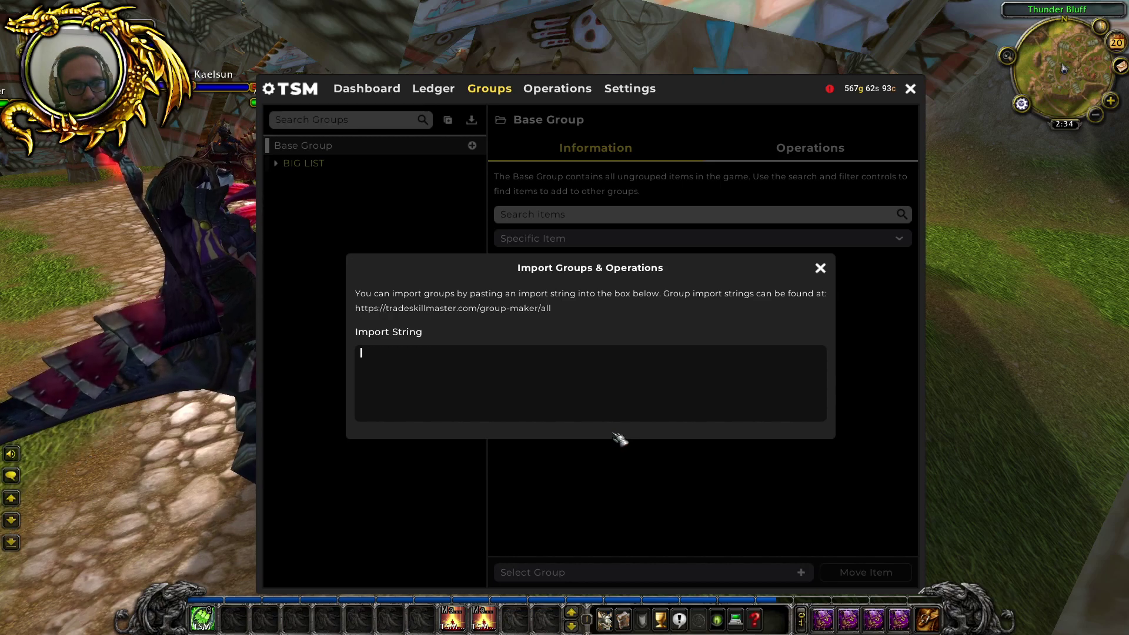
key(ctrl+v)
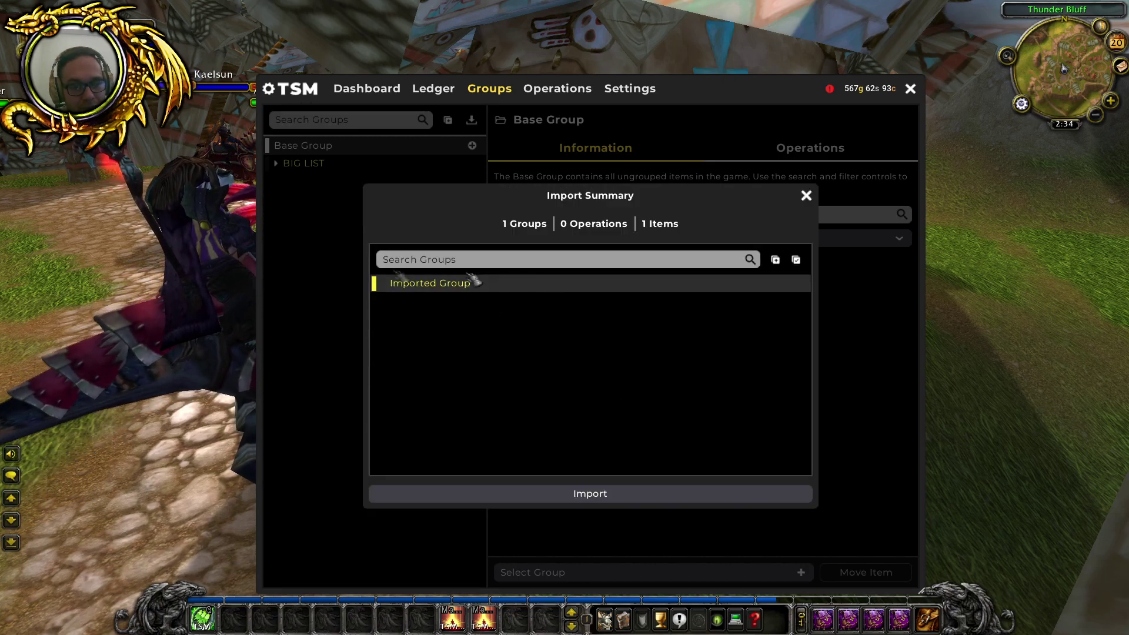
click(472, 491)
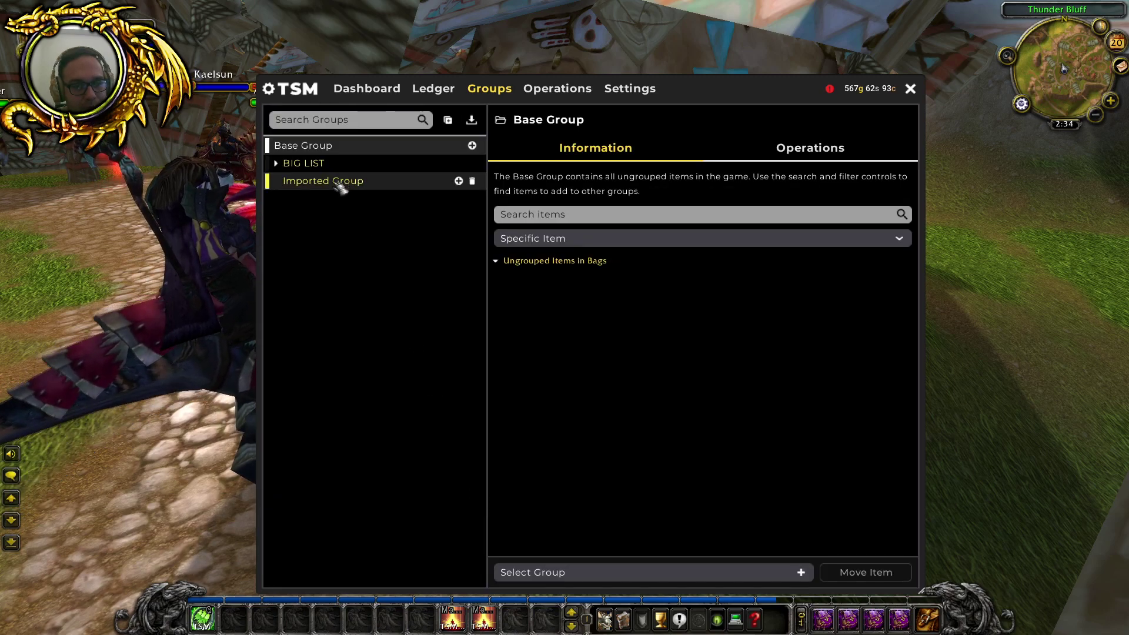
Move Scarlet Ruby from the Imported Group into 2Siders Best List under the expanded BIG LIST.
click(338, 183)
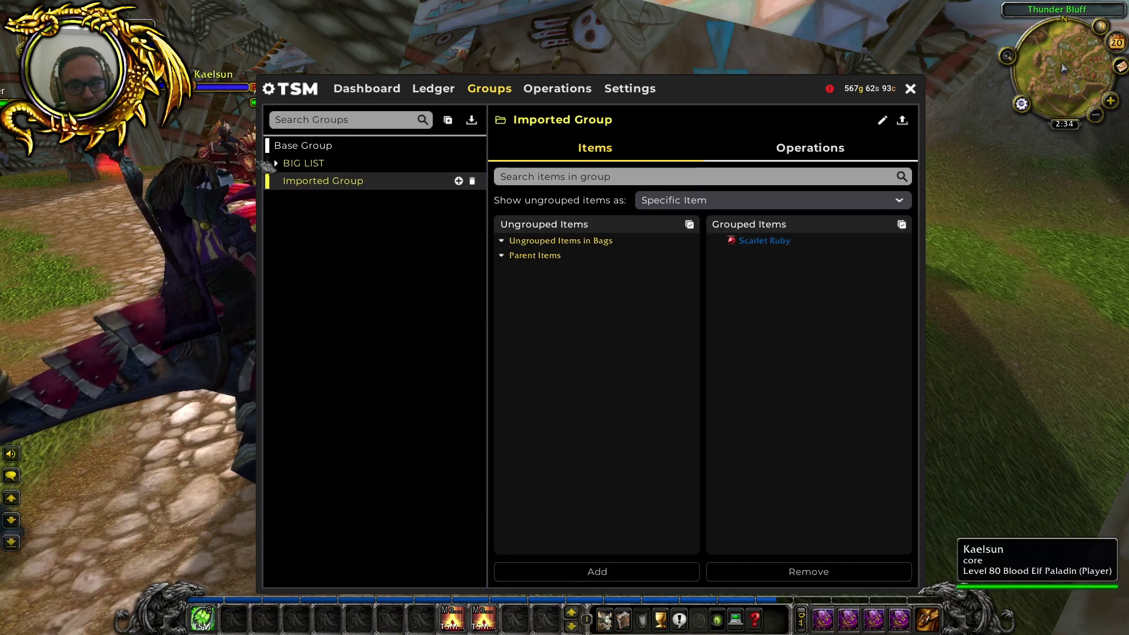
click(281, 165)
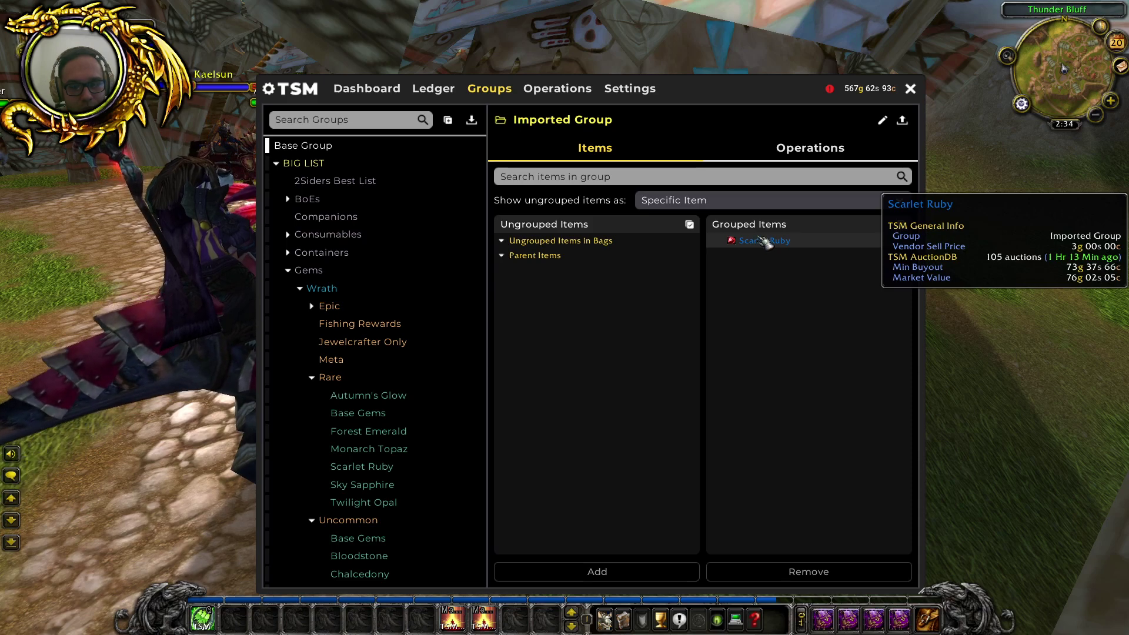
drag(764, 241, 370, 185)
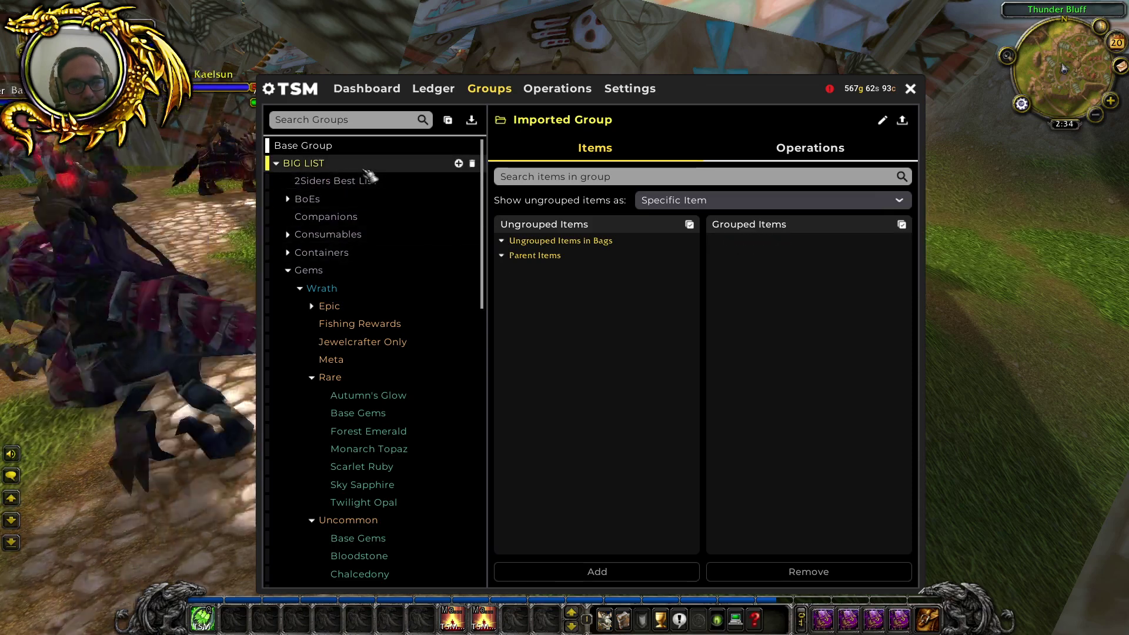
Examine the groups under BIG LIST, including the items in the Rare gems group and in 2Siders Best List.
scroll(376, 329, down, 5)
scroll(370, 405, up, 3)
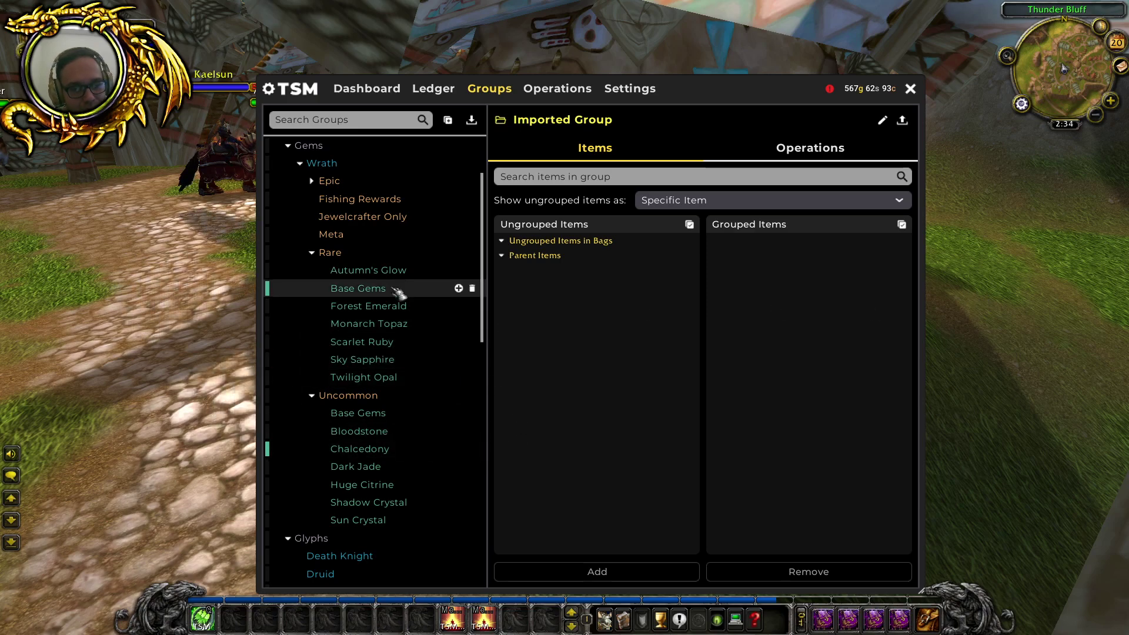
click(390, 325)
click(358, 254)
scroll(358, 257, up, 7)
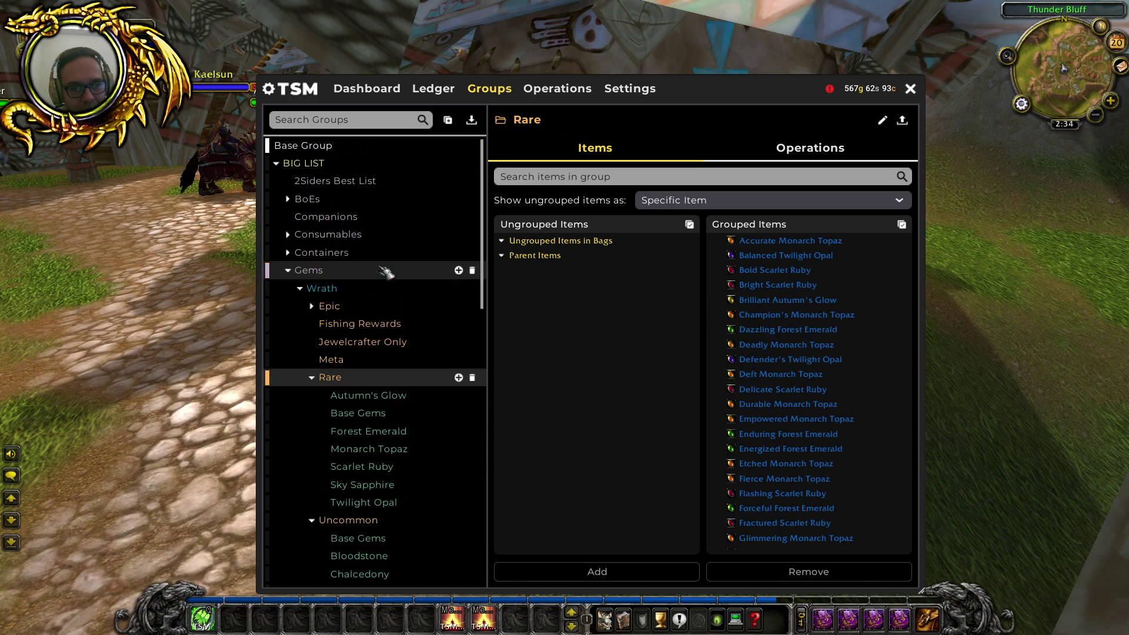
click(369, 183)
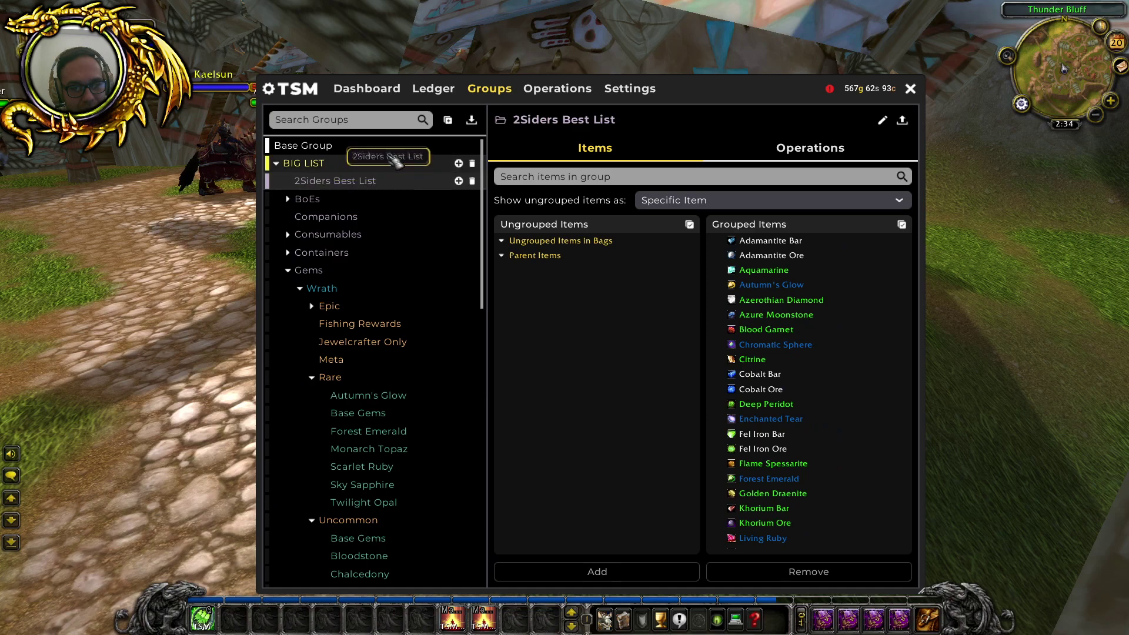